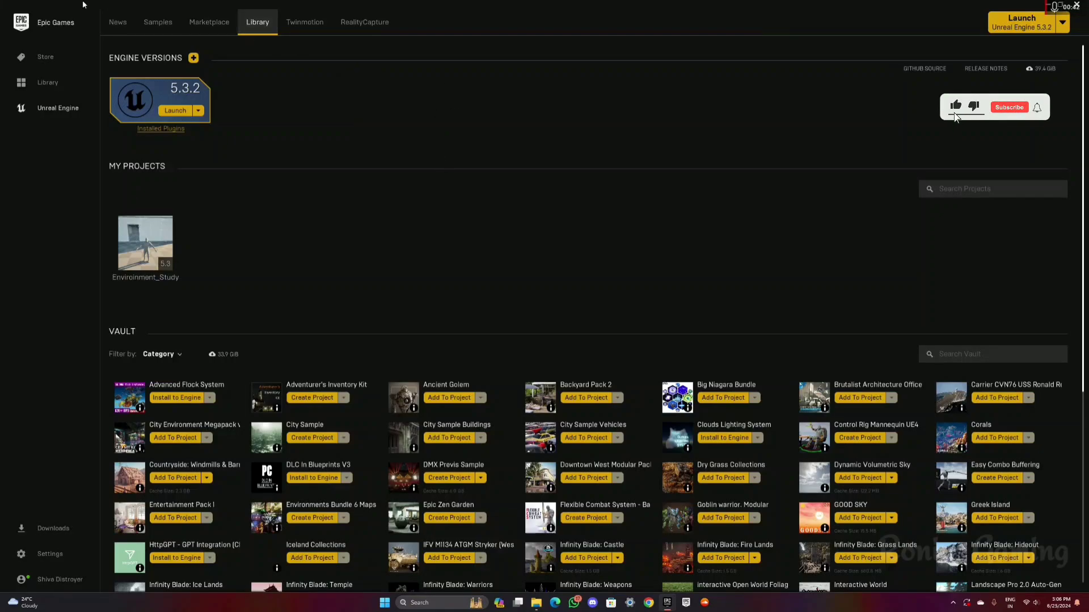
Bring Microsoft Edge to the front from the taskbar.
left_click(555, 602)
Close the extra browser tab and search Google for 'epic', opening the Epic Games result.
left_click(98, 84)
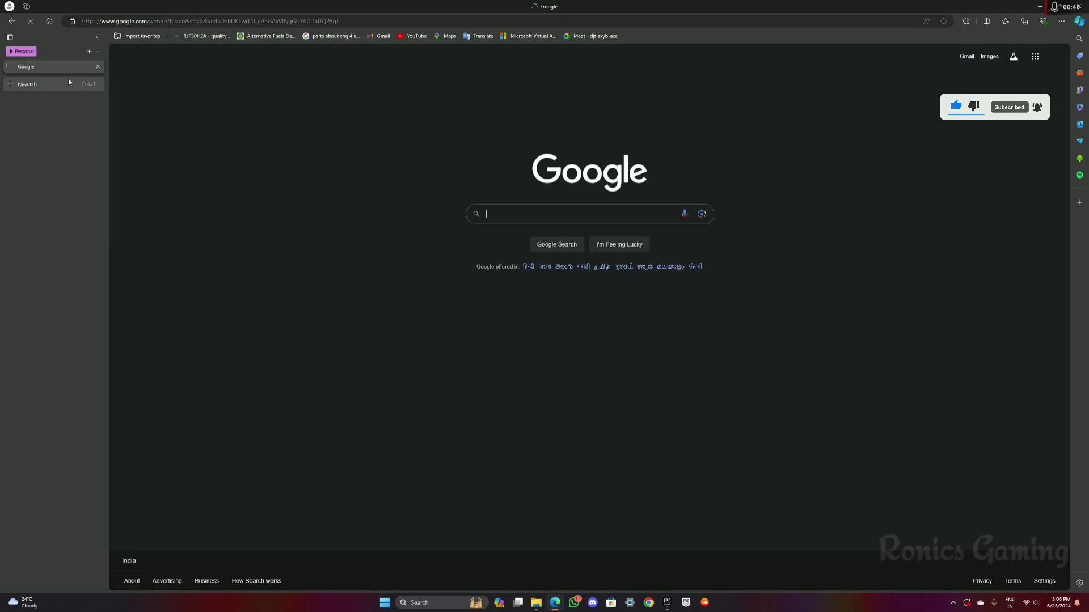
left_click(509, 215)
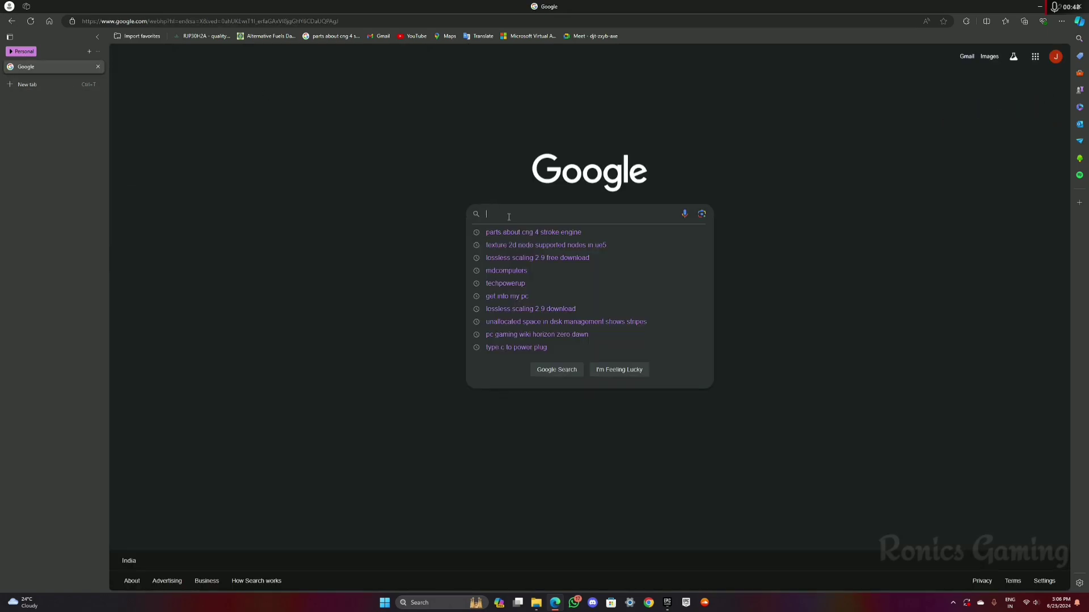
type("epic")
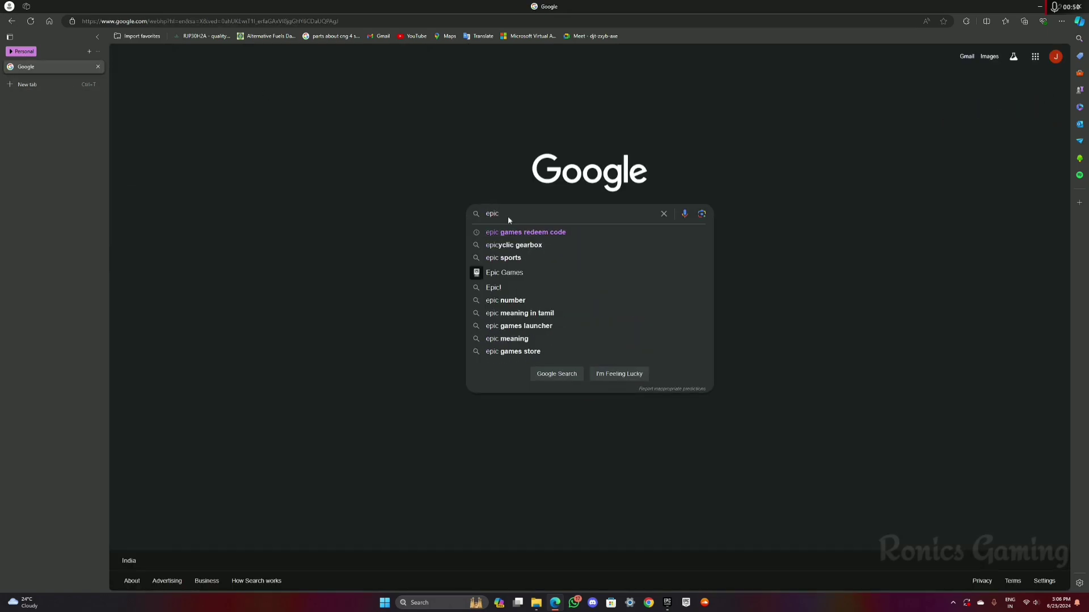
left_click(553, 275)
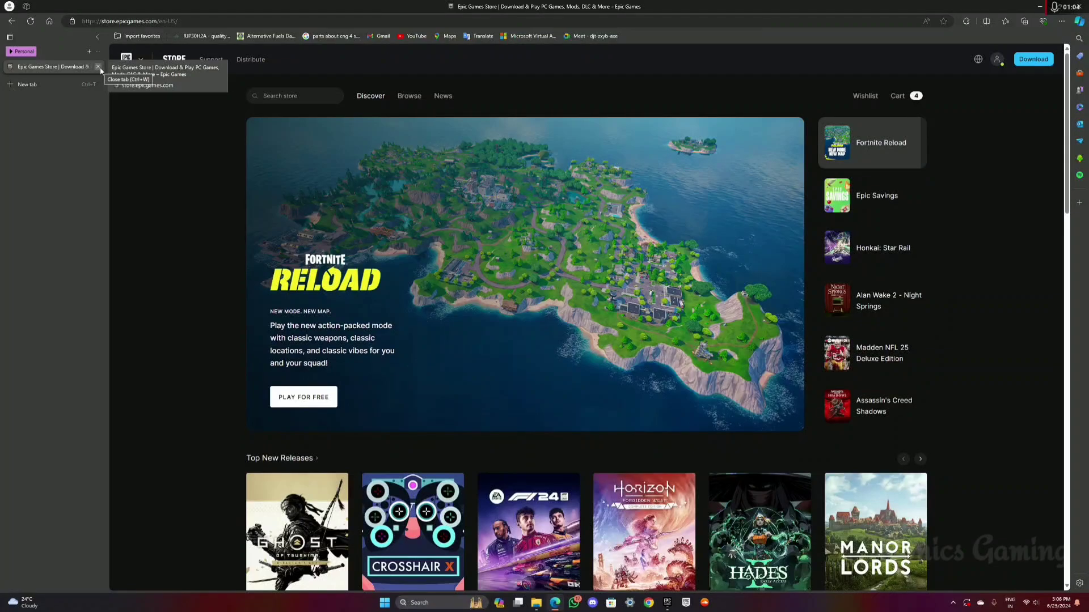
Go back twice to the Google homepage and return to the Epic Games Launcher.
left_click(11, 21)
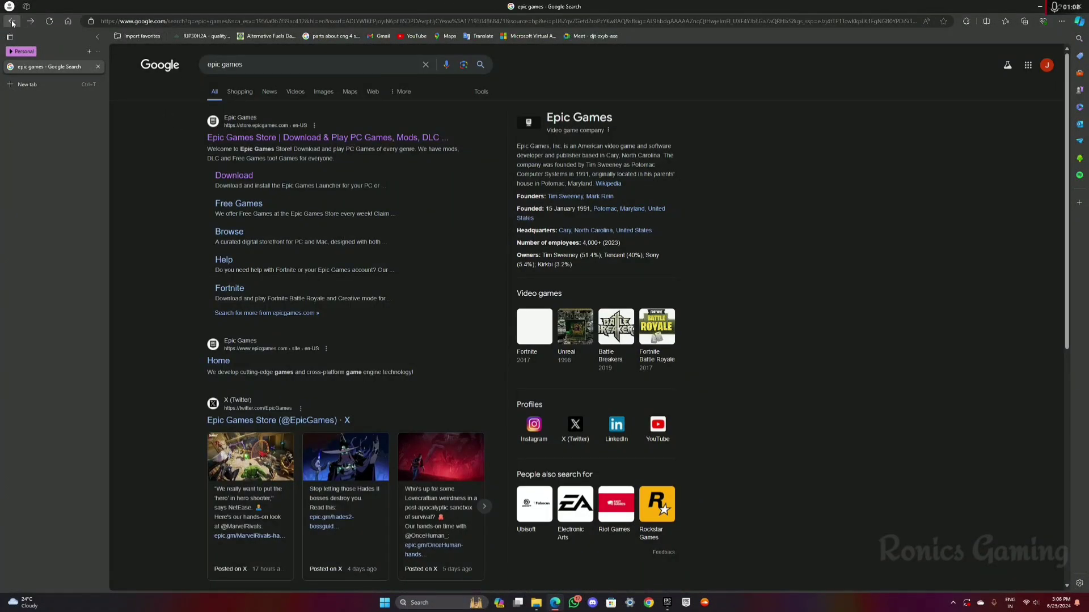
left_click(11, 21)
left_click(667, 602)
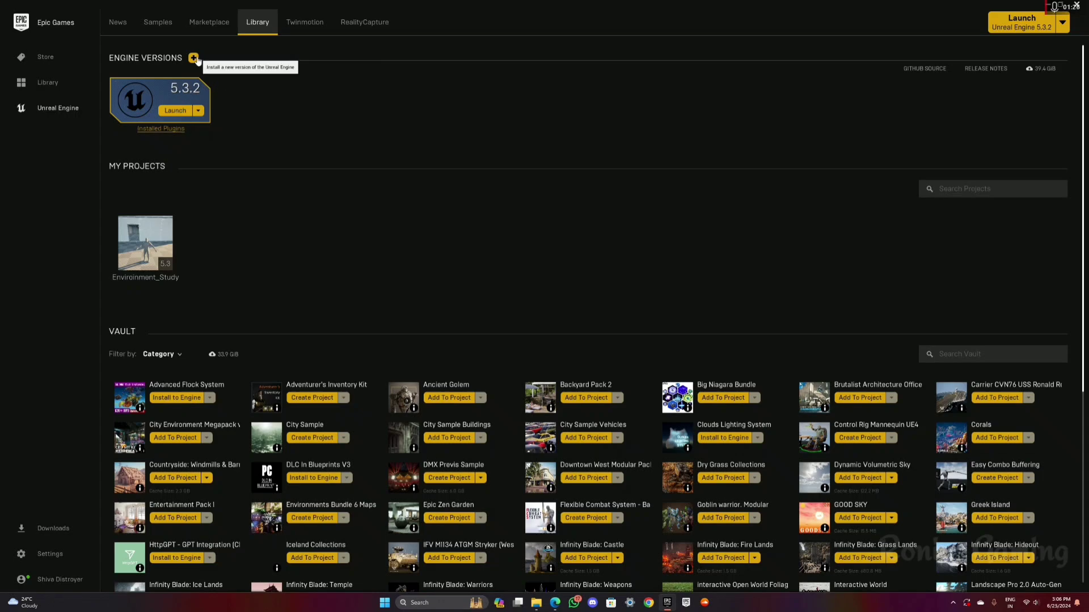
Discard the added 5.4.2 engine entry, leaving only 5.3.2, and show its engine menu.
left_click(195, 58)
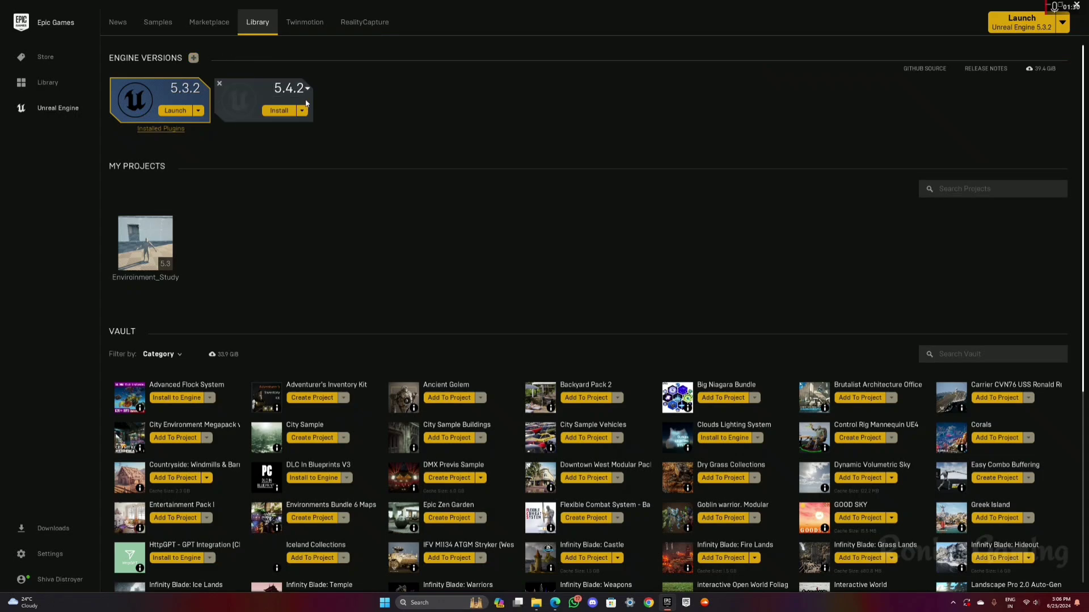
left_click(309, 89)
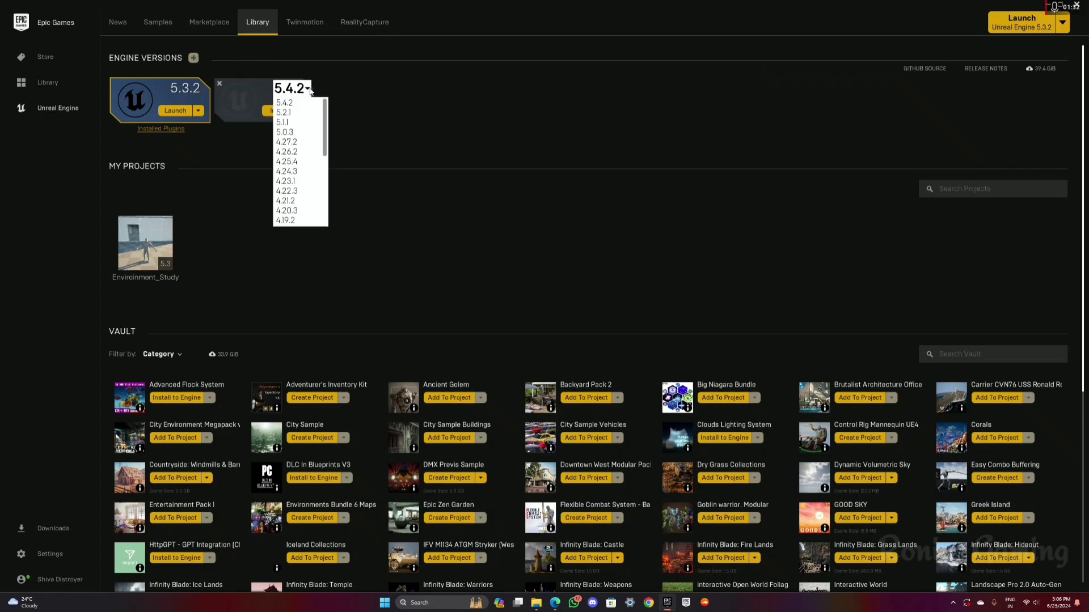
left_click(356, 80)
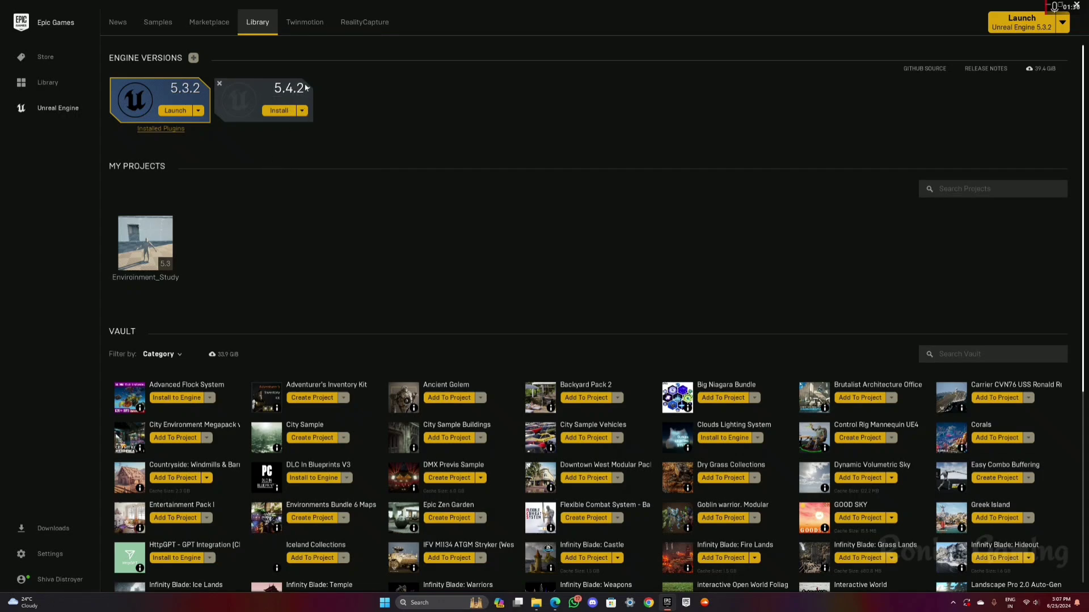
left_click(219, 85)
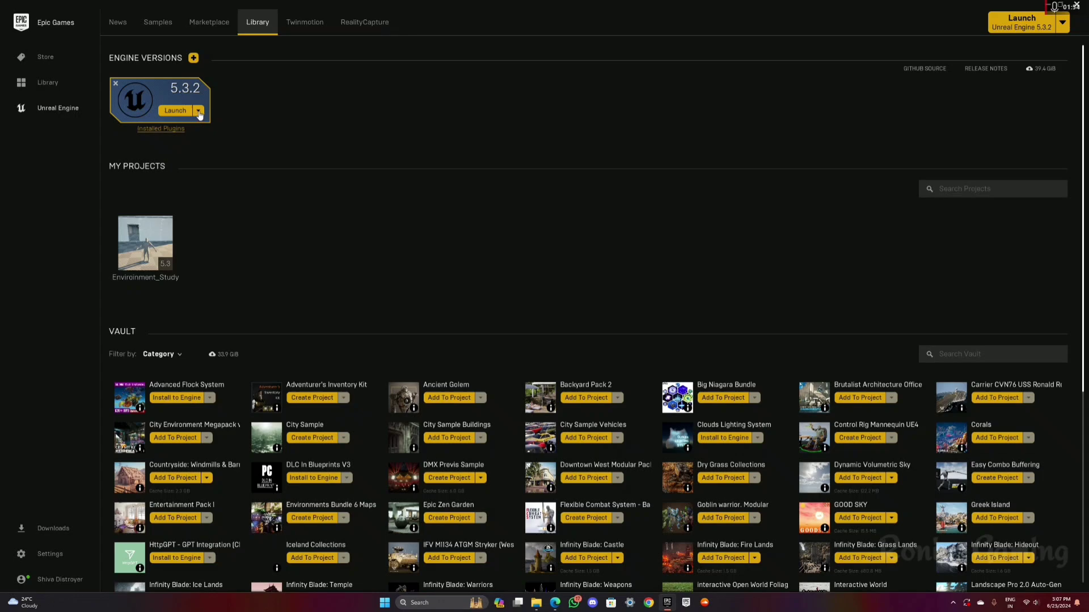
left_click(198, 112)
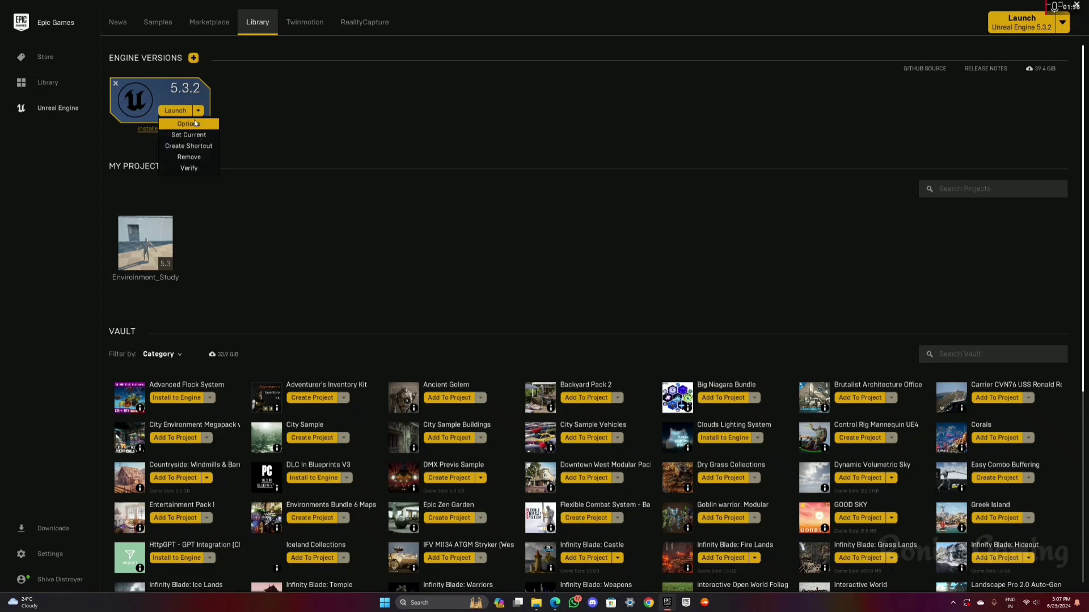
Review the 5.3.2 installation options (Starter Content, Templates and Feature Packs, Engine Source) and apply them.
left_click(189, 125)
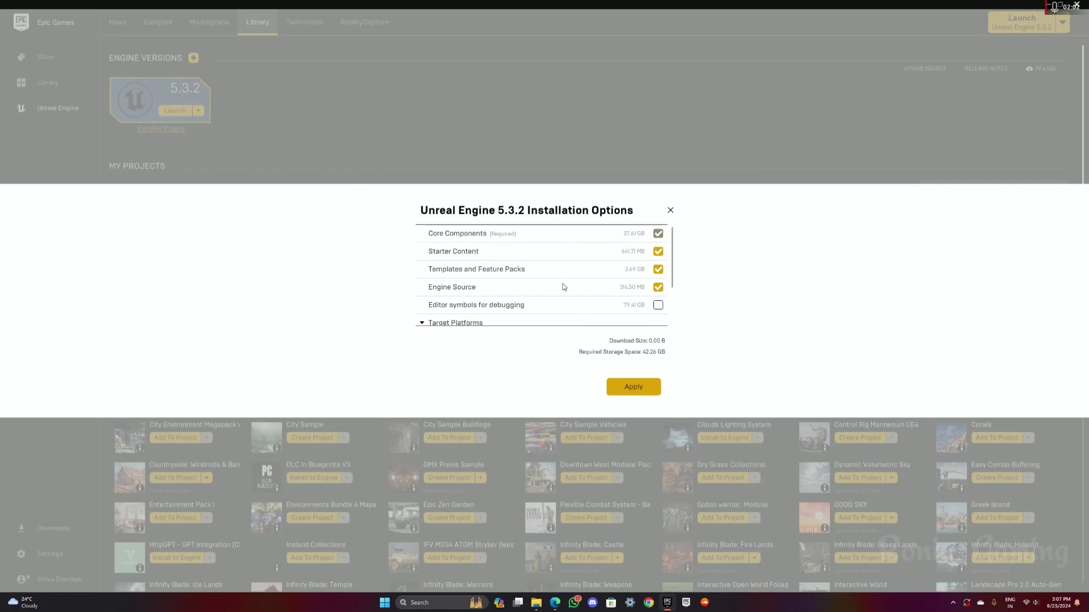
scroll(650, 266, "down", 1)
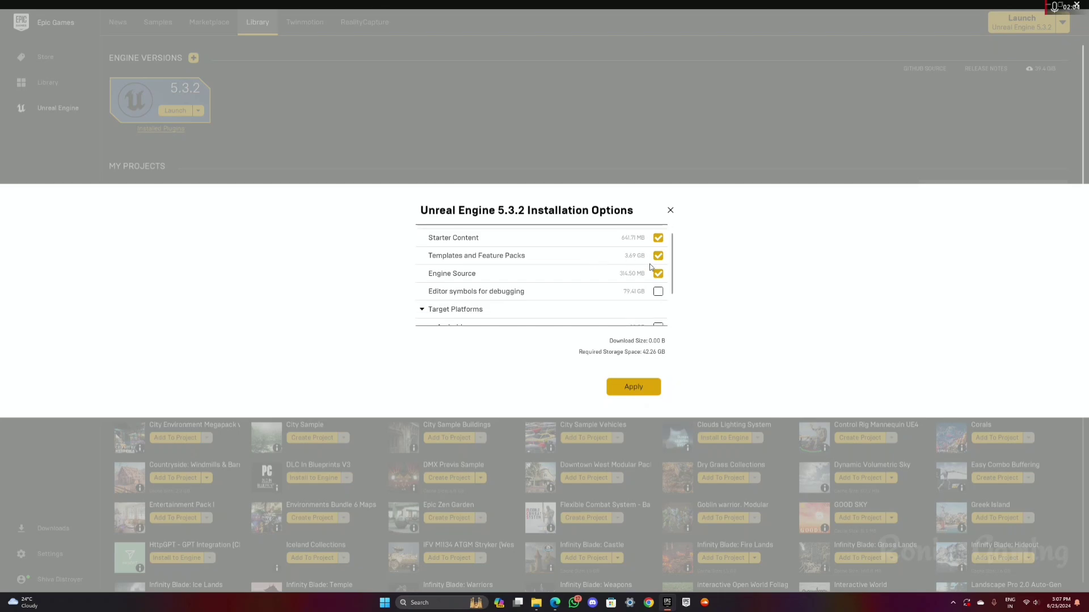
scroll(650, 266, "down", 3)
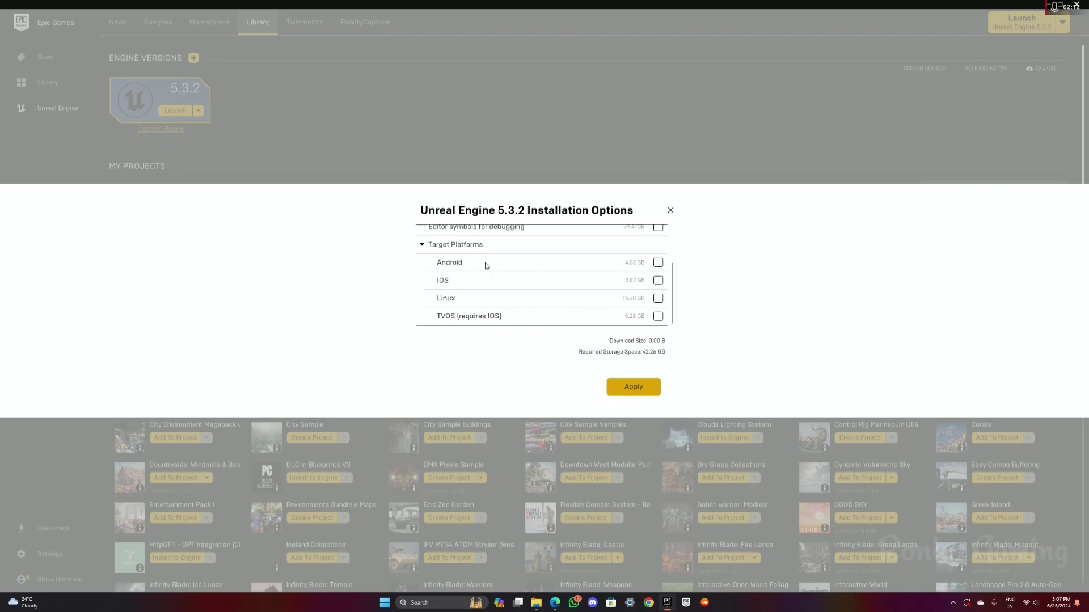
scroll(636, 289, "up", 2)
scroll(635, 290, "up", 2)
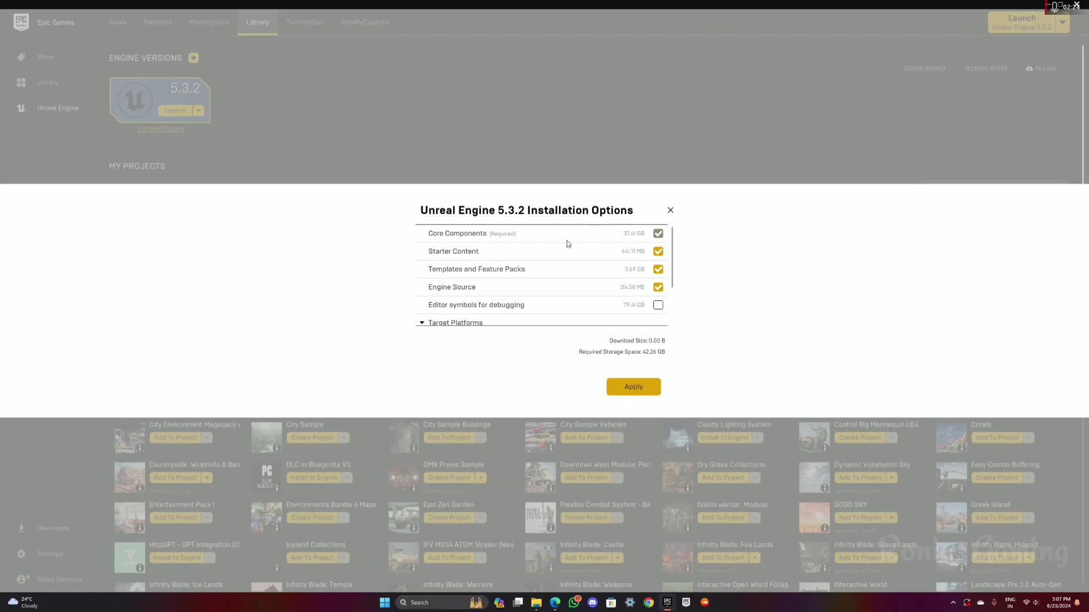
left_click(647, 387)
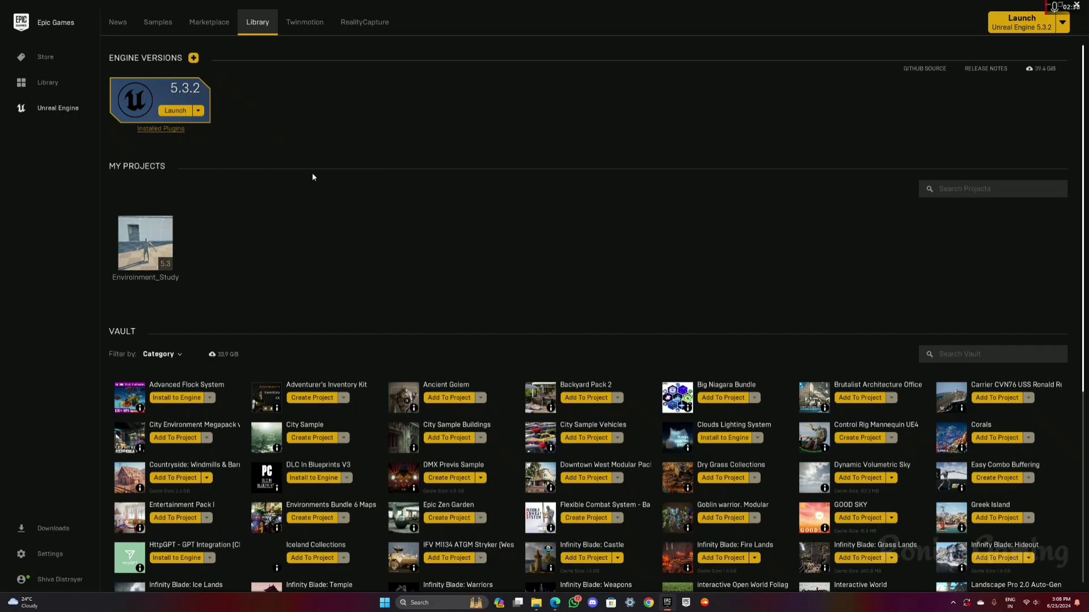
Launch Unreal Engine 5.3.2, allowing its prerequisites and the .NET Framework 3.5 download.
left_click(174, 111)
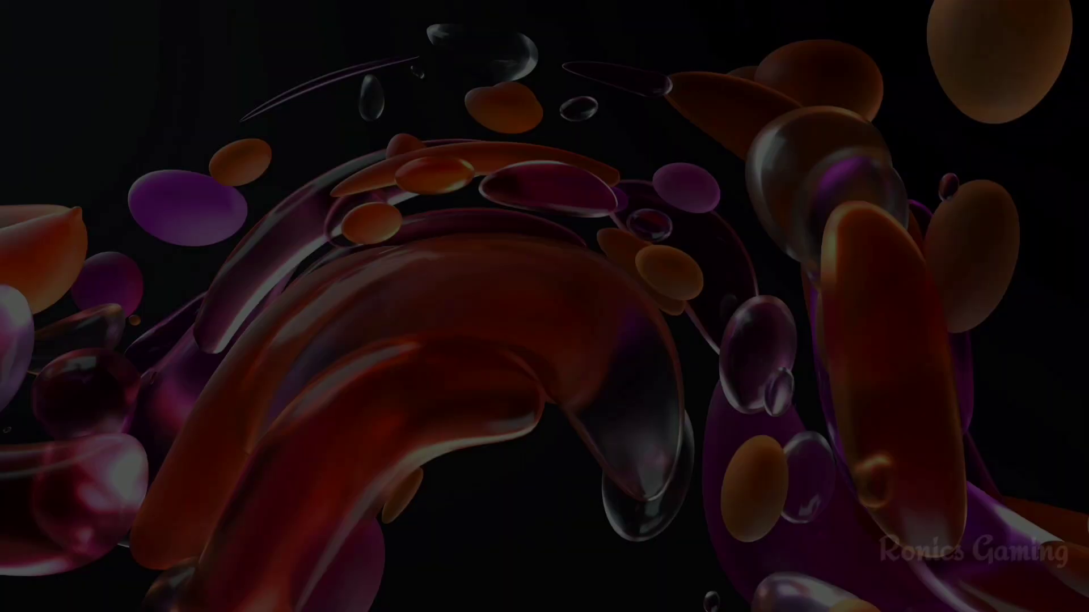
left_click(501, 373)
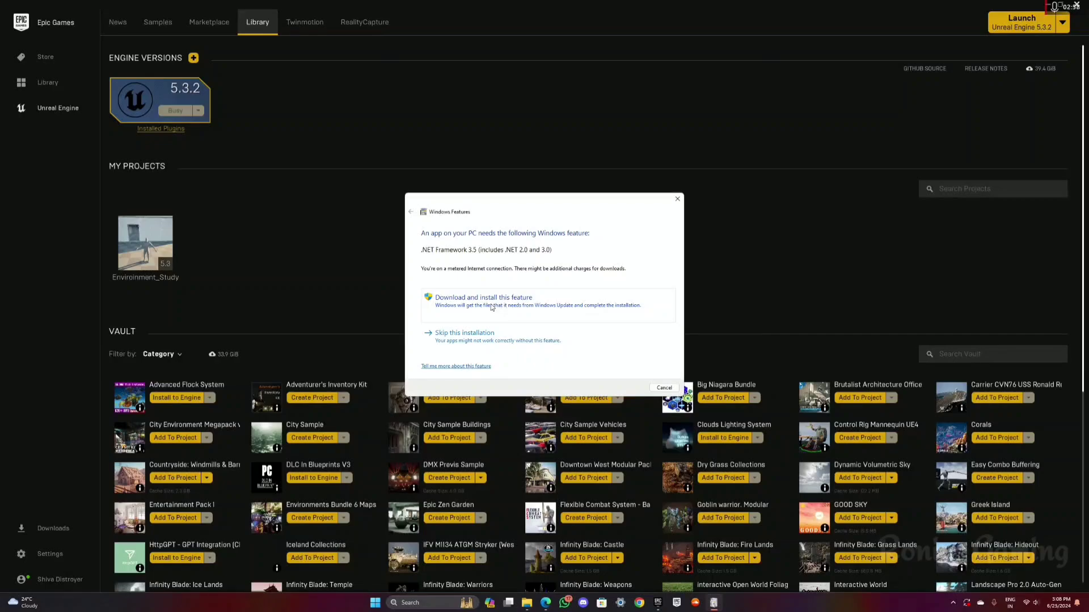
left_click(463, 302)
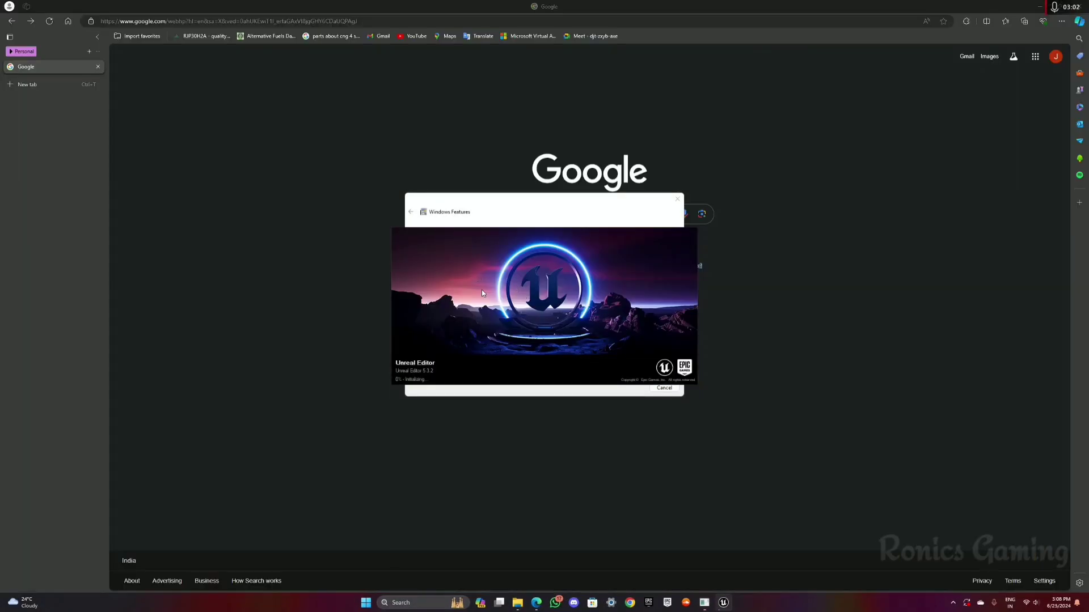
Minimize the browser and refresh the desktop.
left_click(1041, 8)
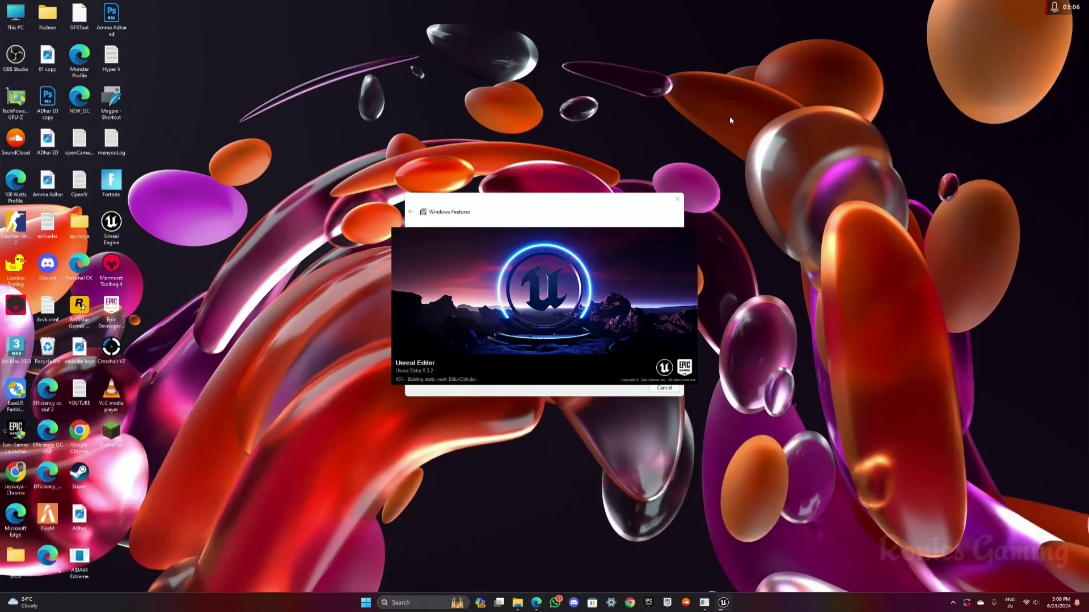
right_click(451, 88)
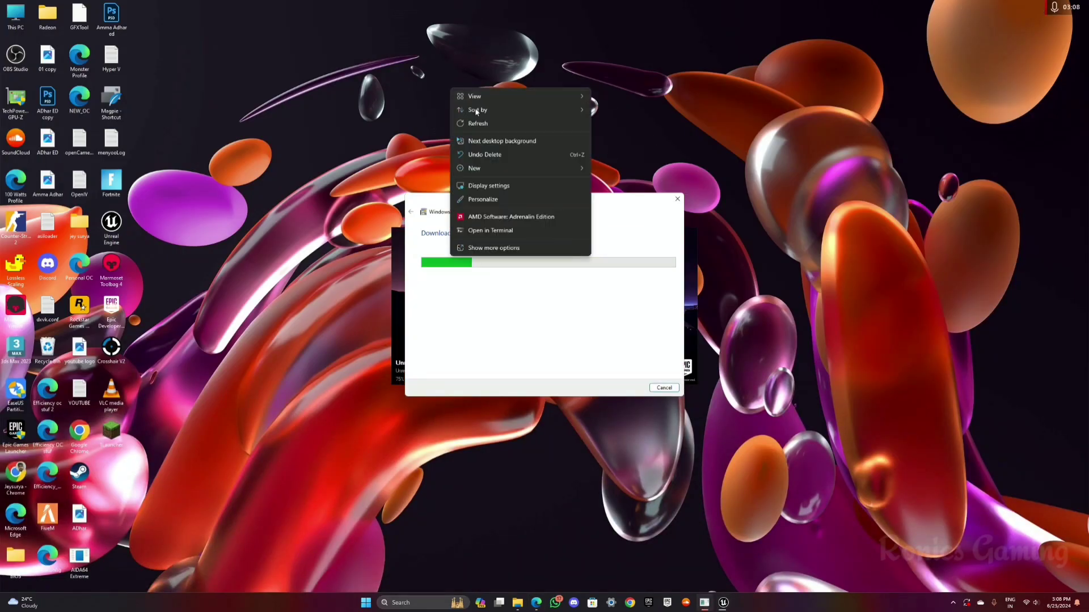
left_click(479, 123)
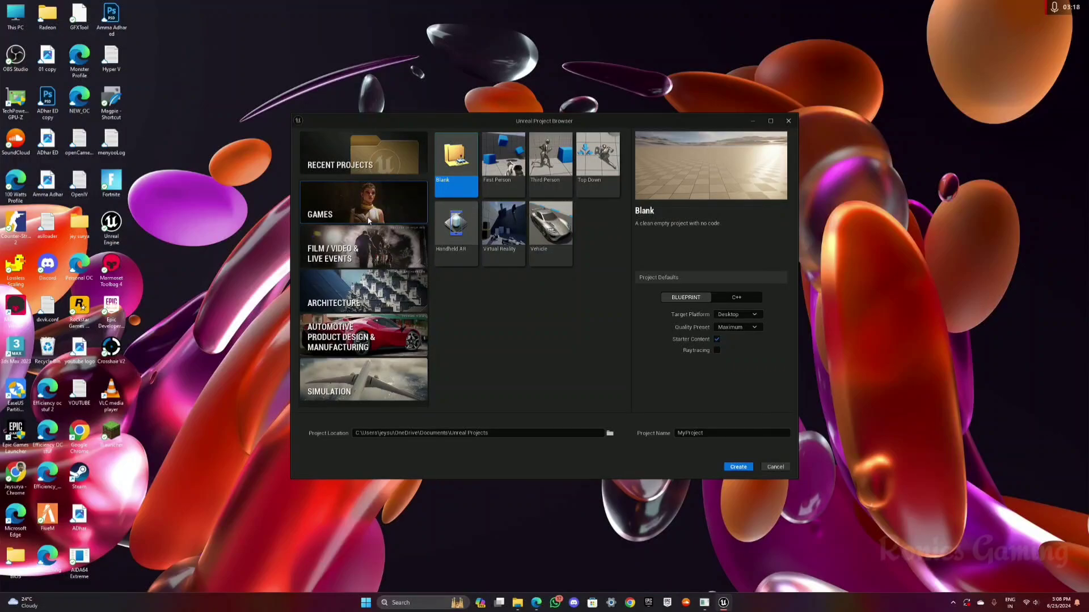
Browse the Film/Video, Architecture, Automotive and Simulation templates, then return to Games and pick First Person.
left_click(371, 253)
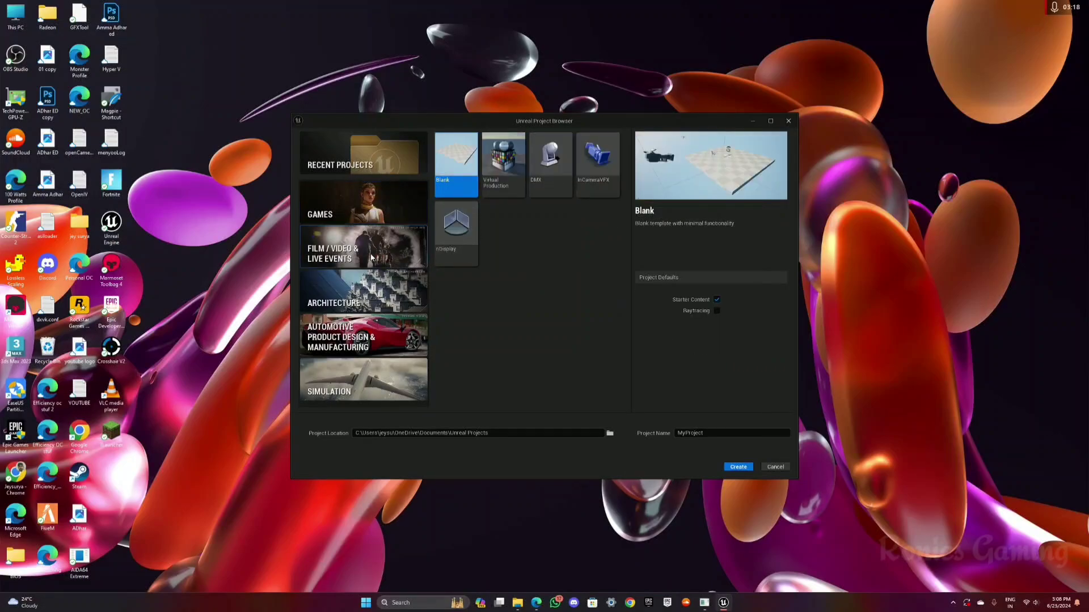
left_click(372, 284)
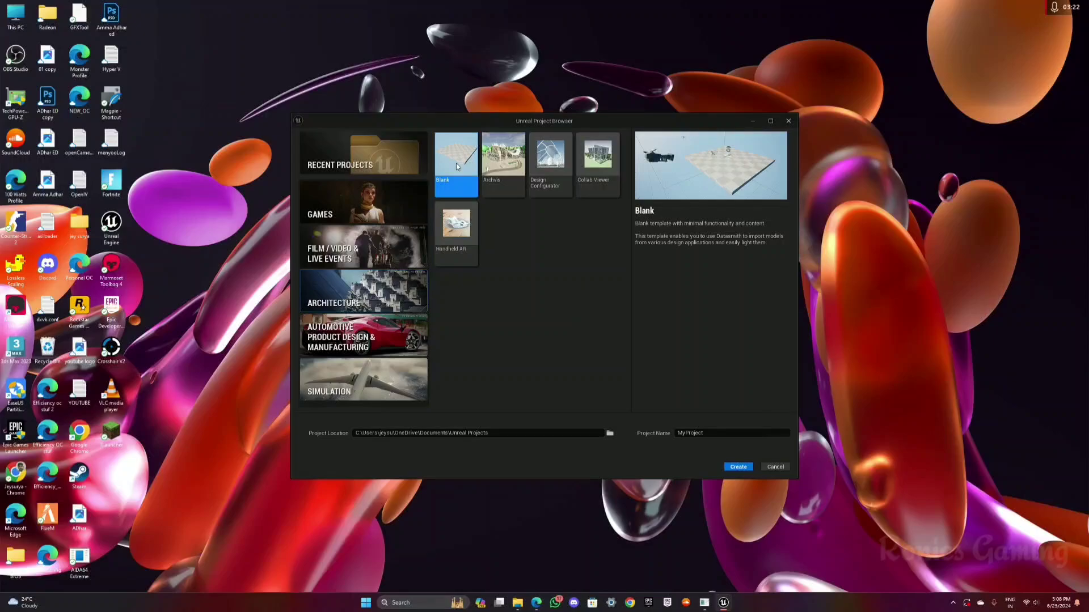
left_click(379, 329)
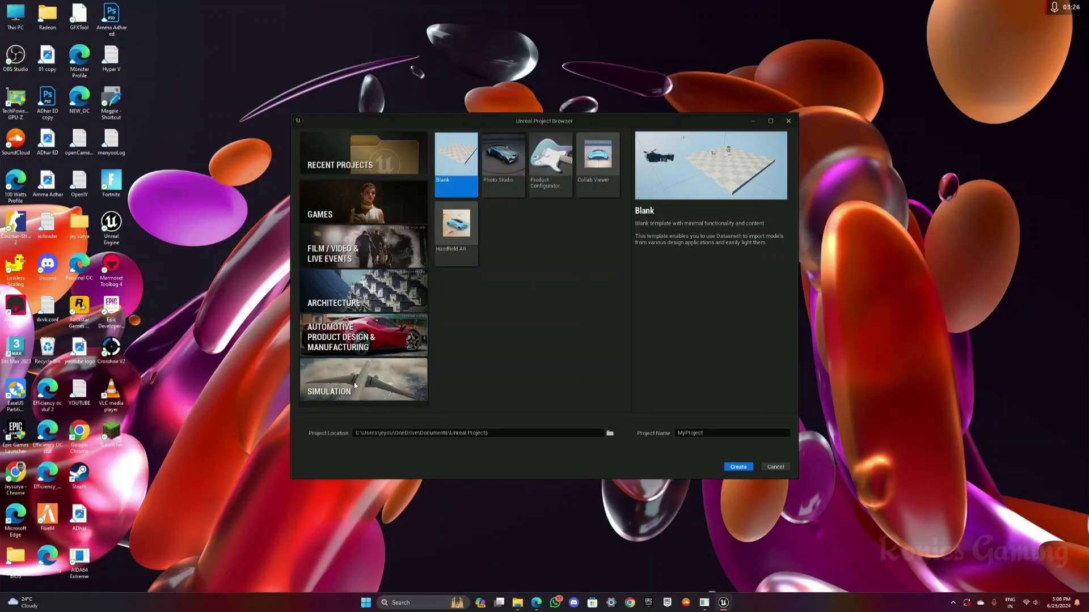
left_click(369, 373)
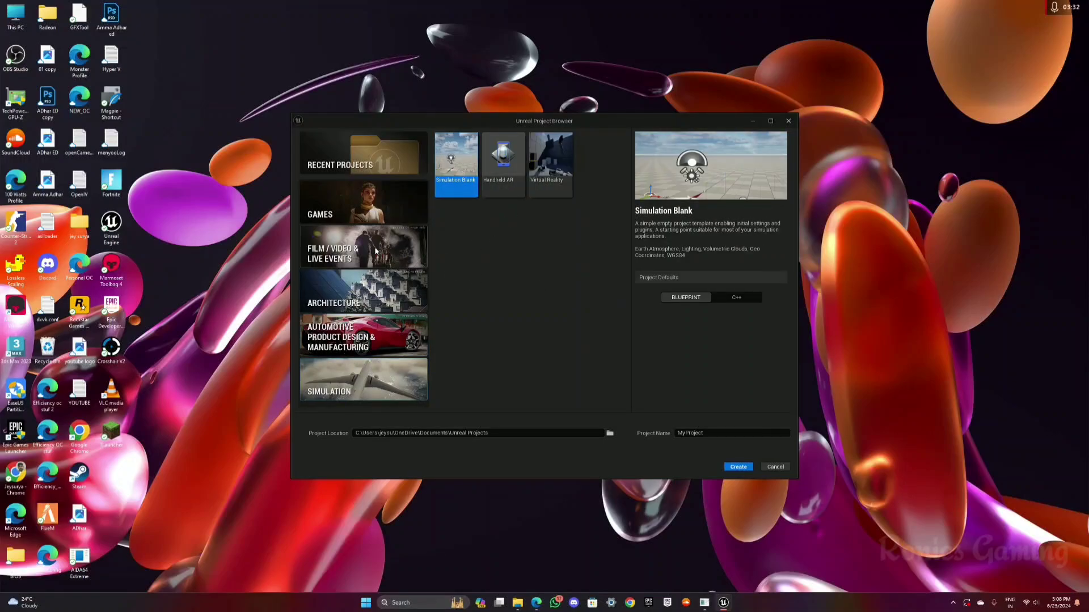
left_click(346, 194)
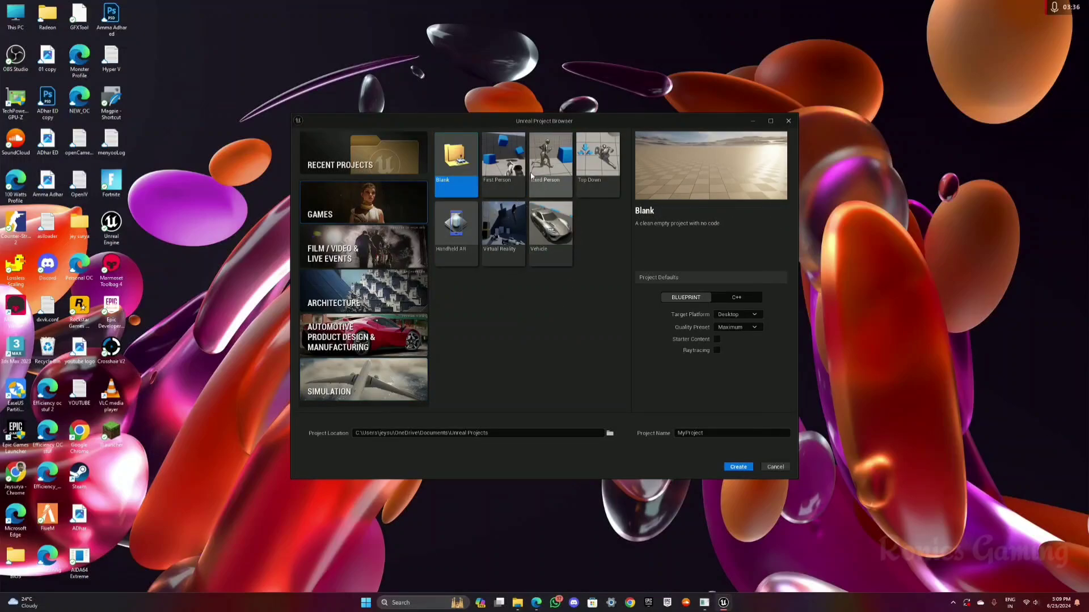
left_click(549, 162)
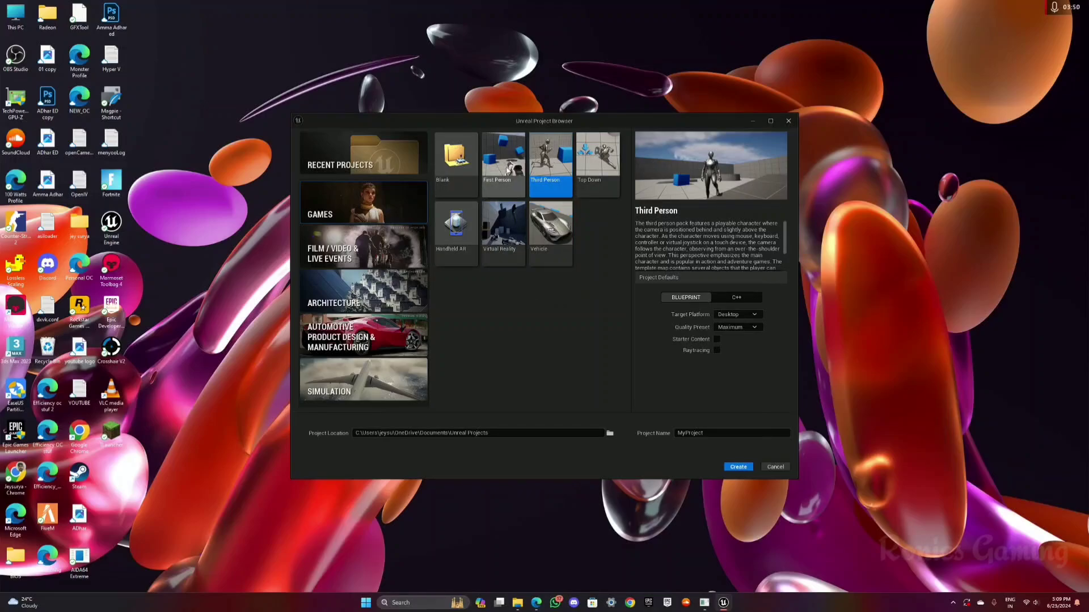
left_click(507, 170)
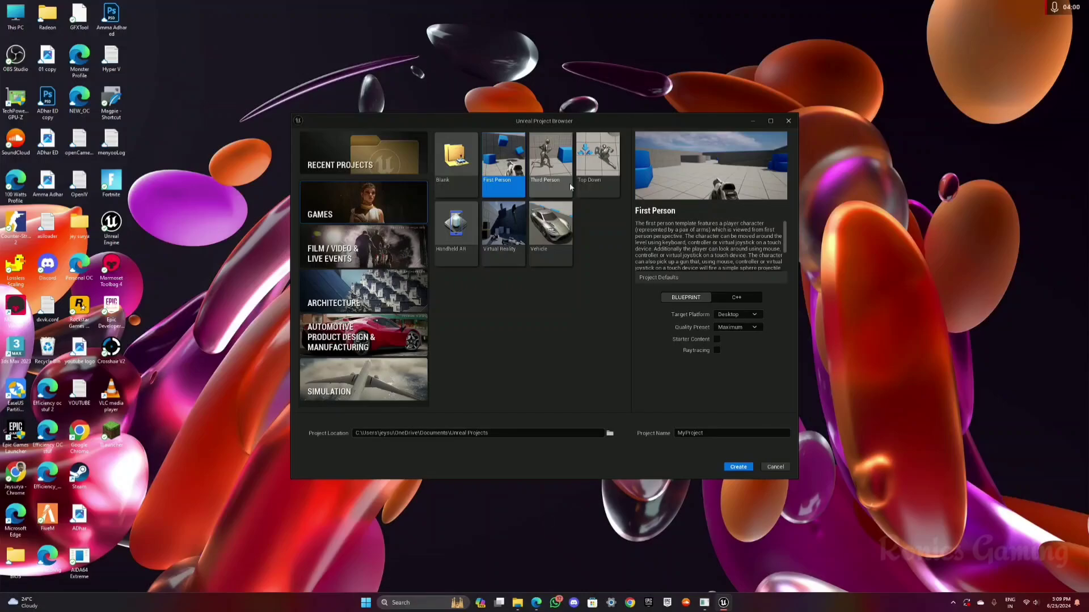
Switch back to the Third Person template and keep the Quality Preset at Maximum.
left_click(546, 148)
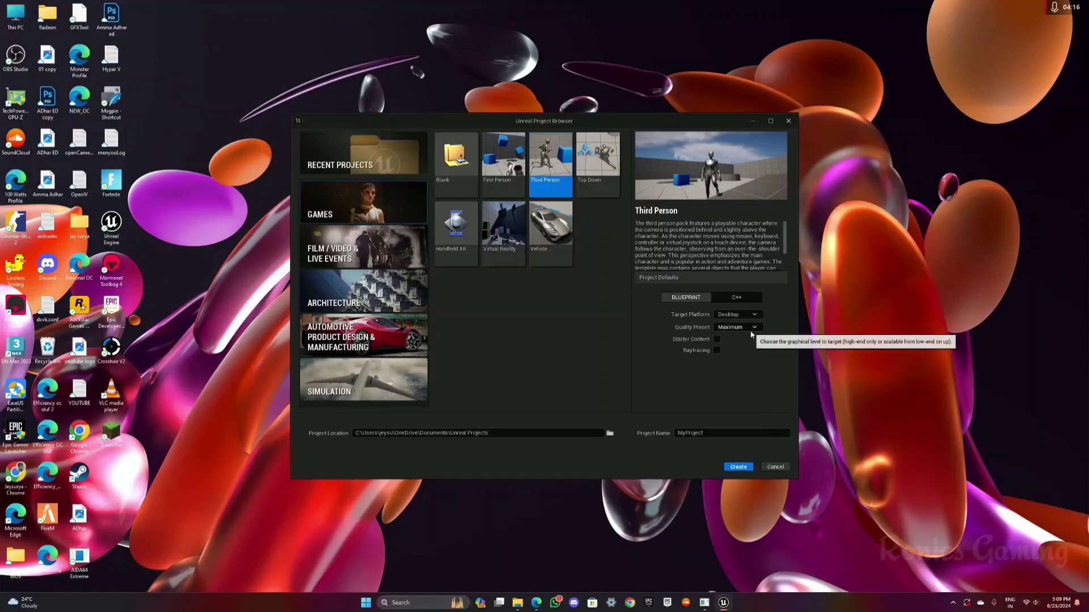
left_click(749, 329)
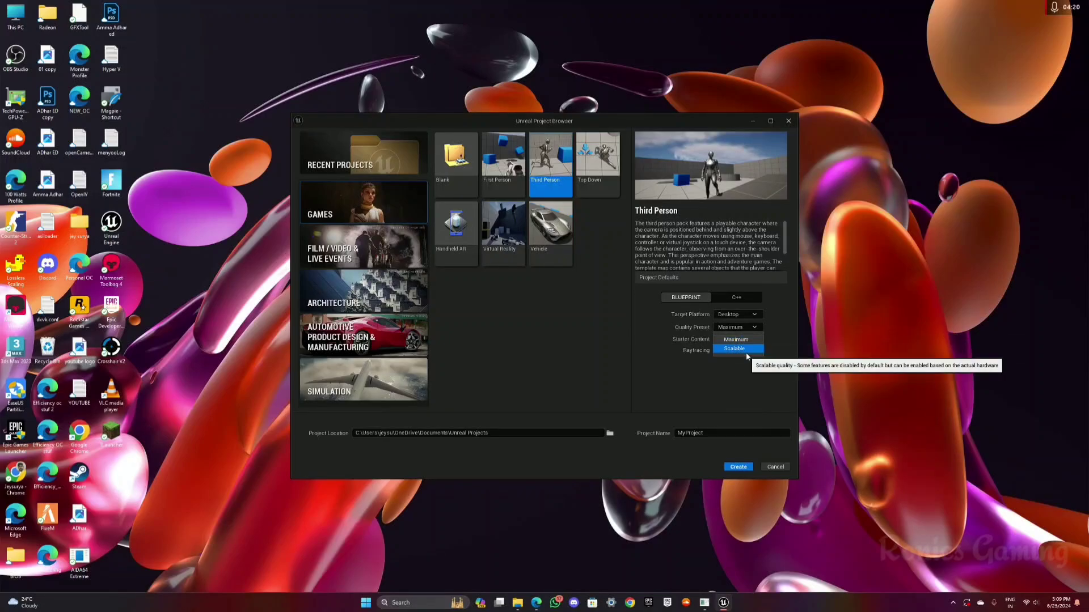
left_click(747, 341)
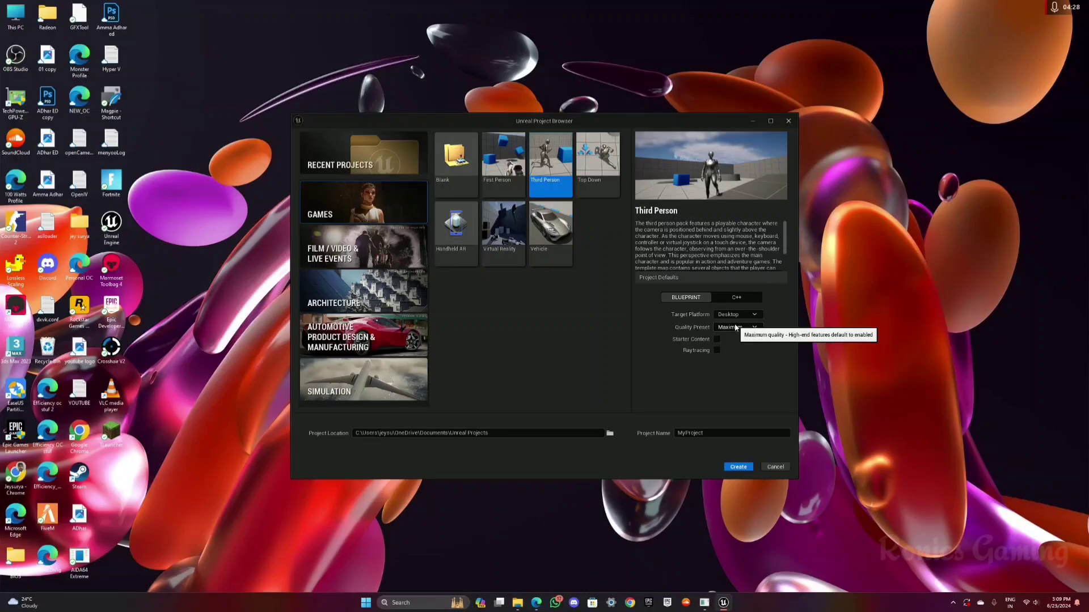
left_click(742, 331)
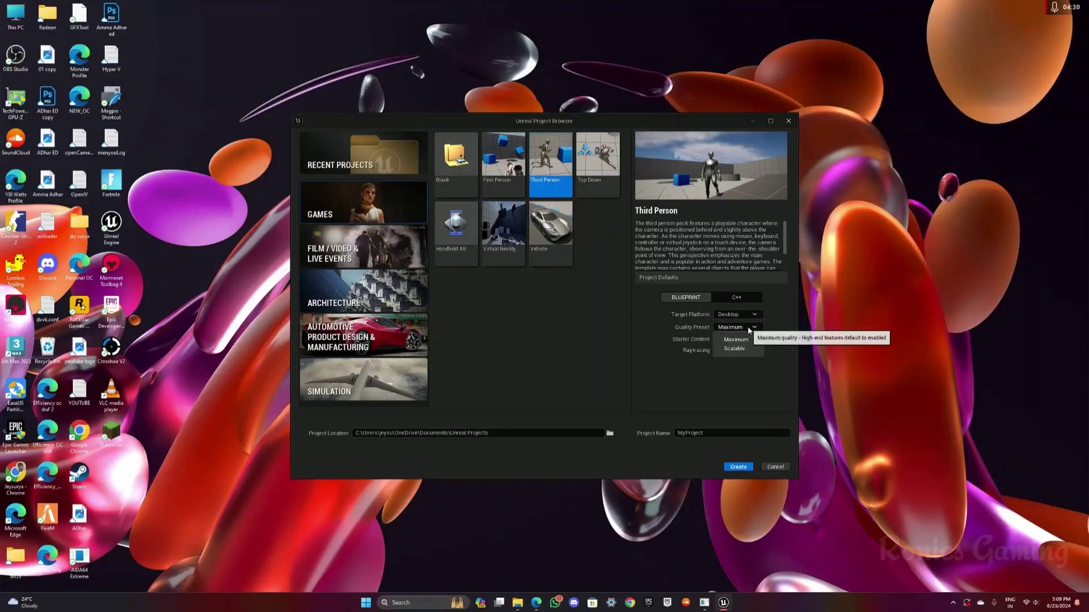
left_click(738, 338)
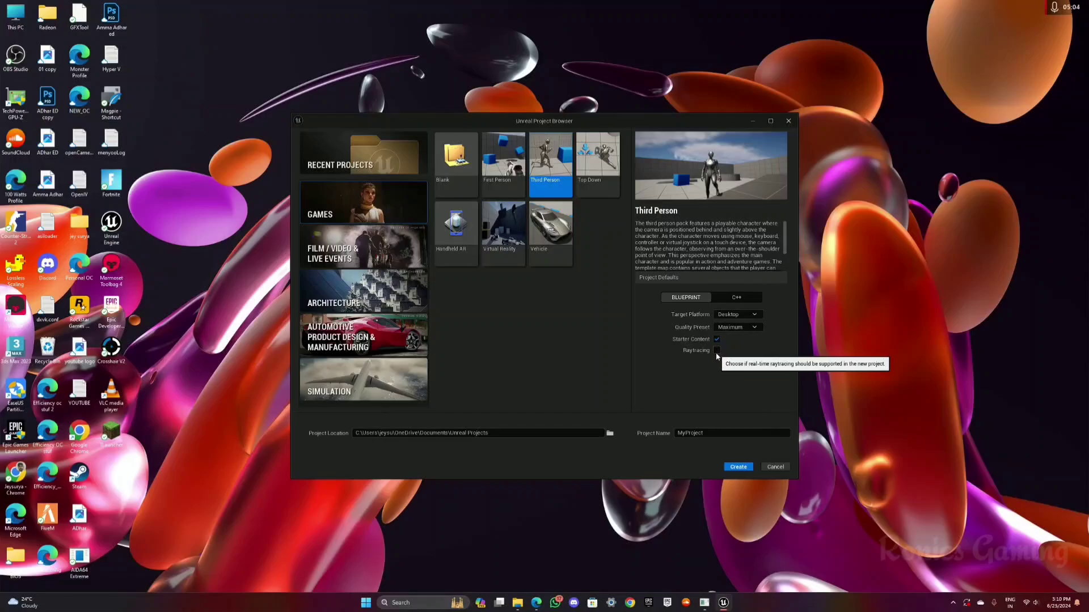
Enable Raytracing and rename the project to Ronics_Family, removing the stray space.
left_click(716, 351)
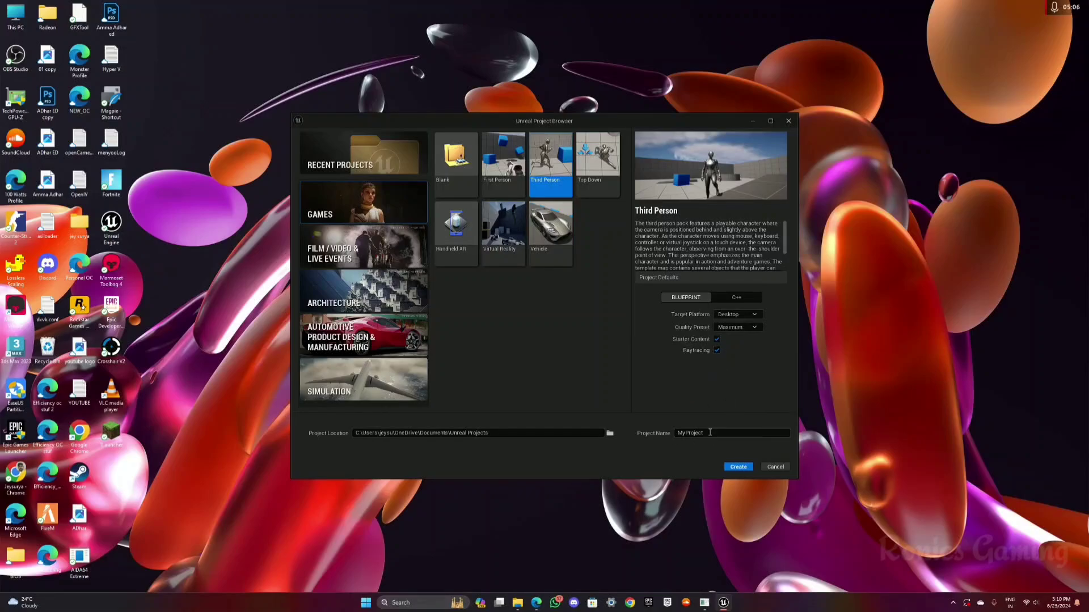
double_click(710, 433)
key("BackSpace")
type("Ronics_ Family")
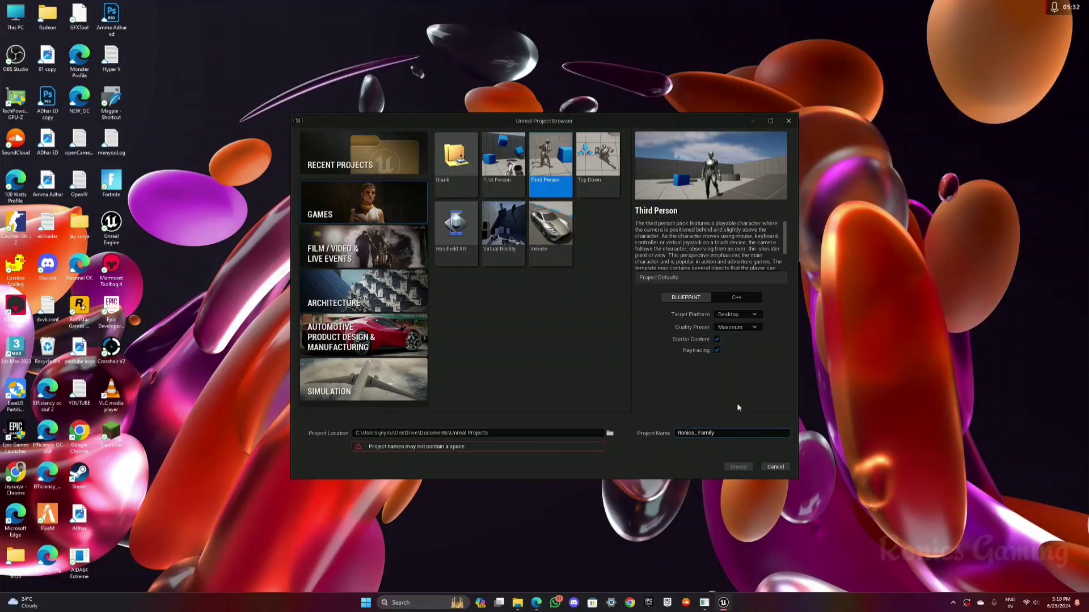
key("BackSpace")
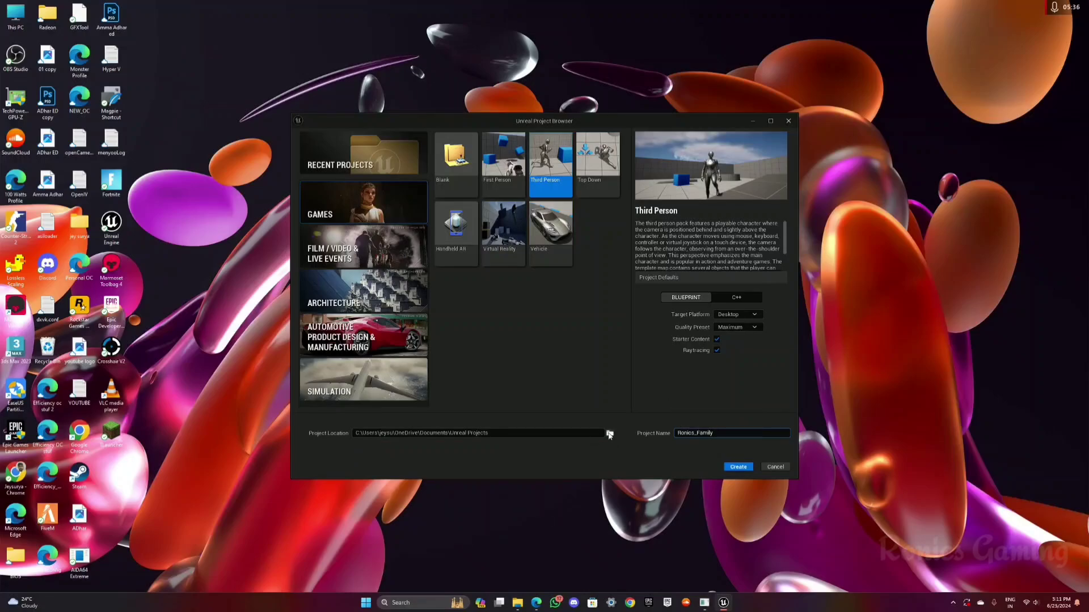
Set the project location to the Unreal Projects folder on New Volume (D:).
left_click(609, 433)
scroll(347, 340, "down", 1)
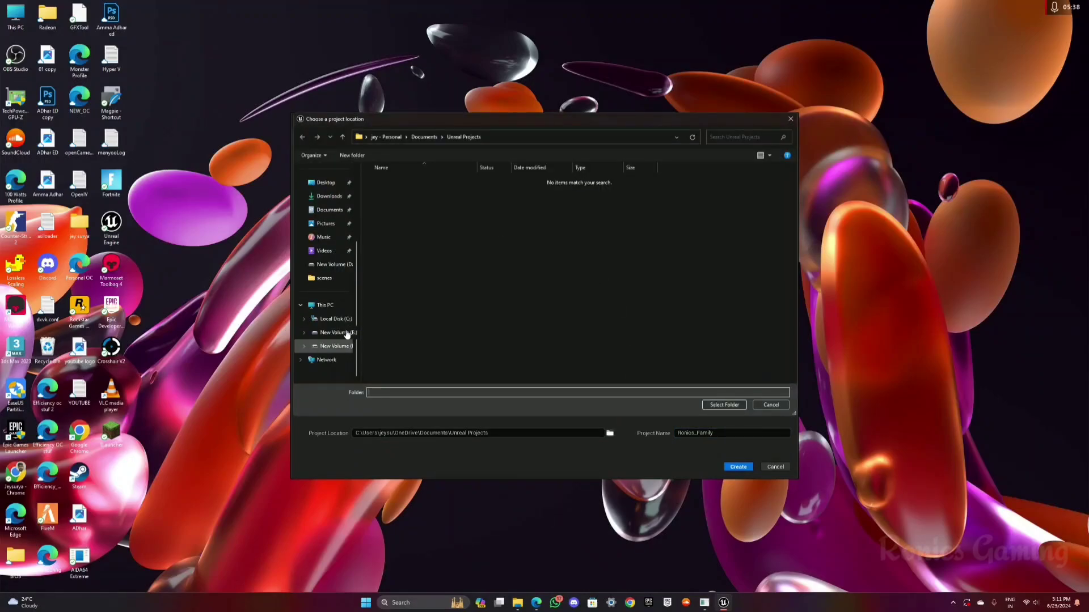
left_click(347, 333)
scroll(408, 324, "down", 5)
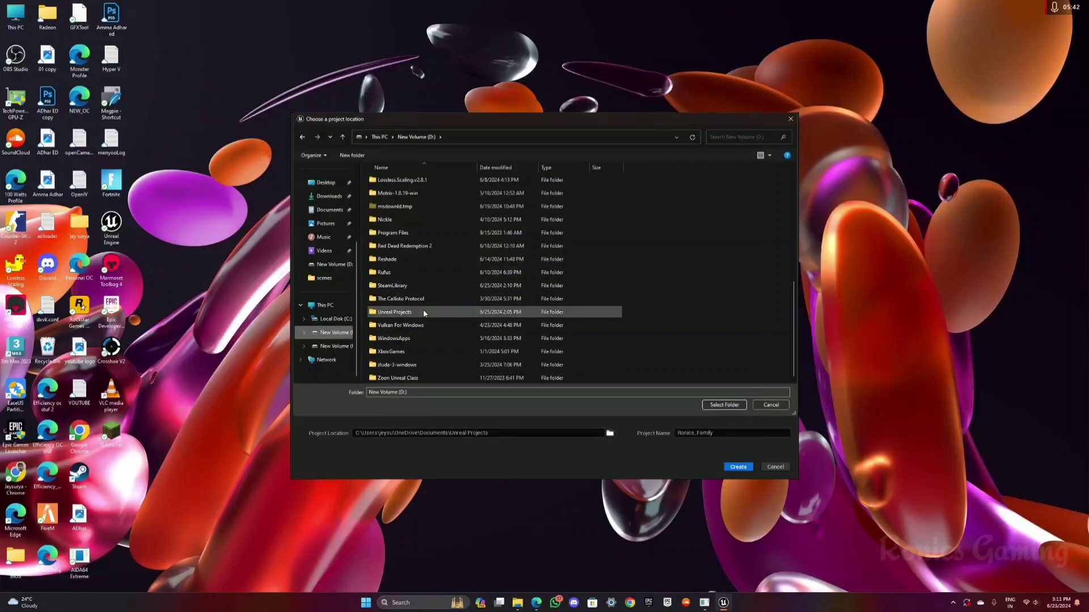
double_click(423, 312)
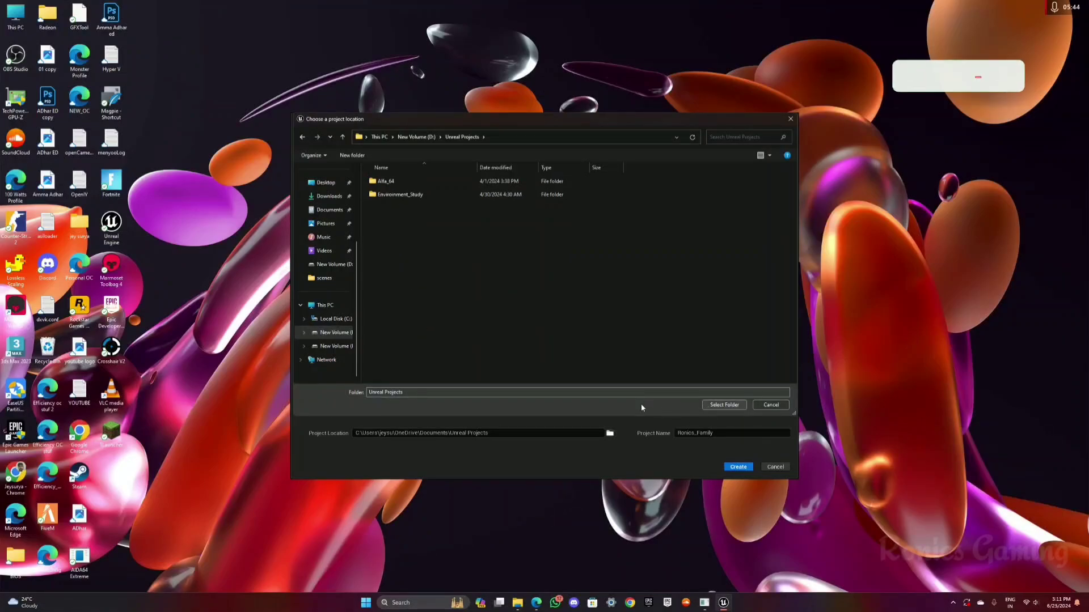
left_click(714, 407)
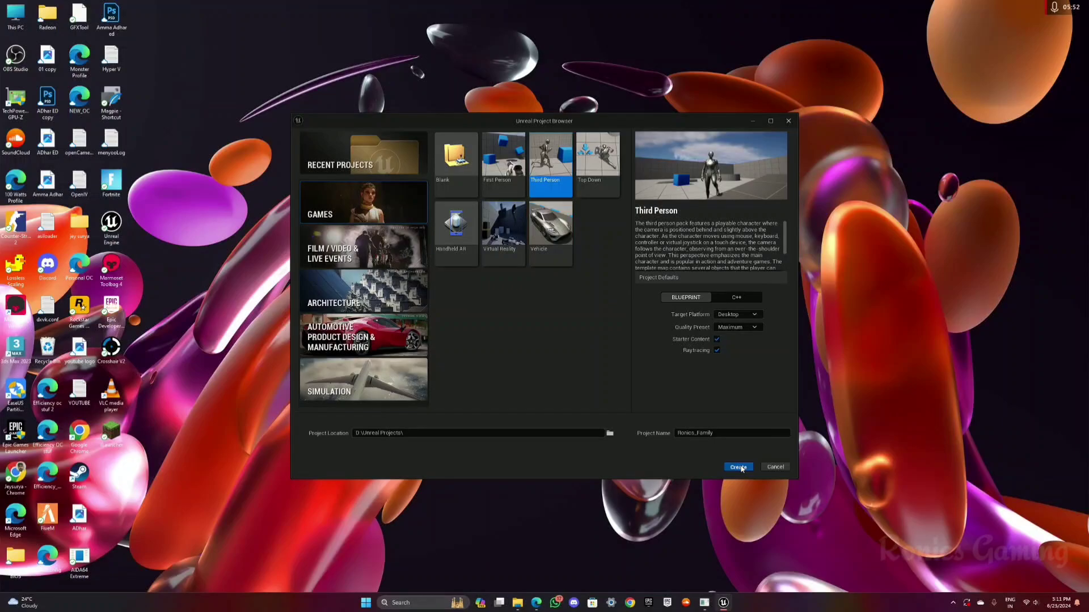
Create the Ronics_Family project and let Unreal Editor 5.3.2 load it.
left_click(739, 467)
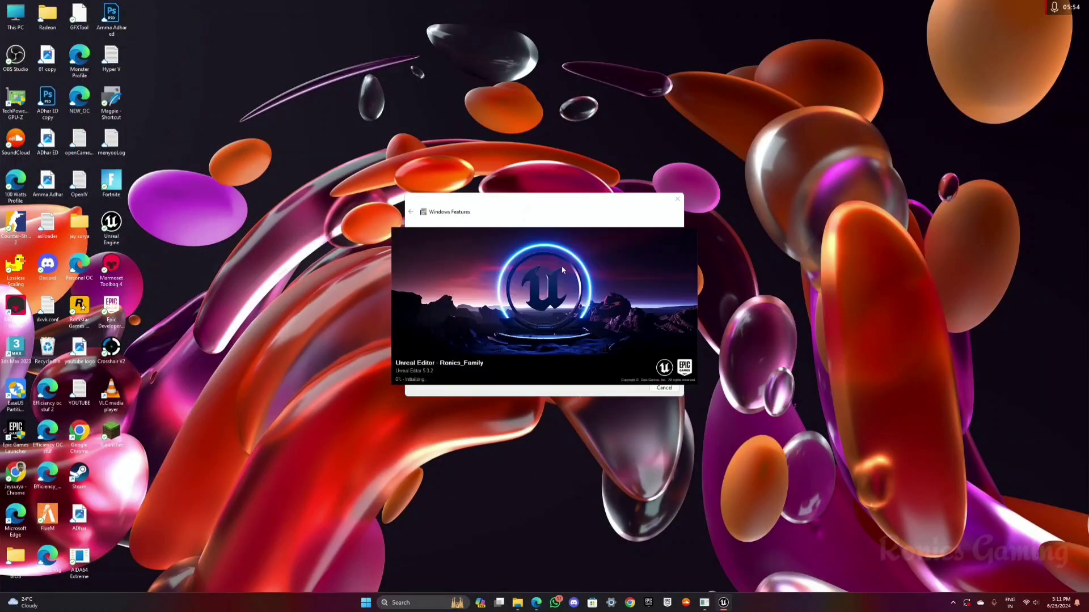